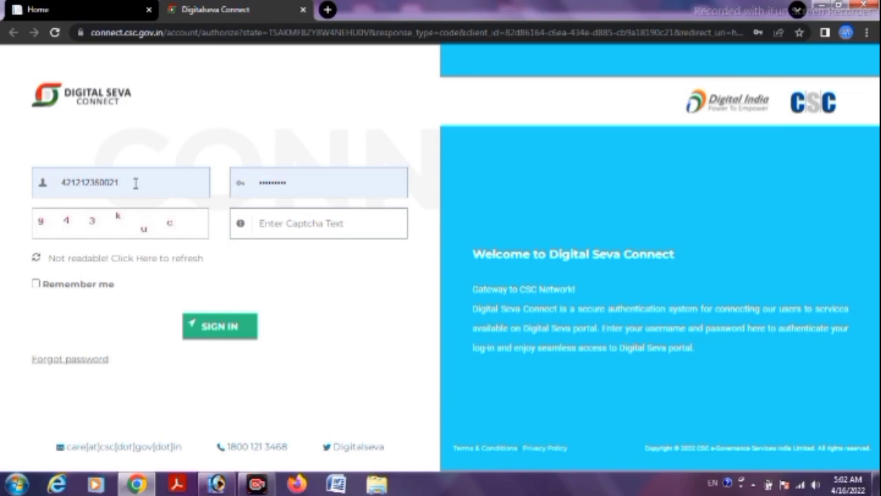
# Step: Enter the captcha text 943kuc in the Digital Seva Connect sign-in form
pyautogui.click(291, 182)
pyautogui.moveTo(291, 182); pyautogui.dragTo(254, 189)
pyautogui.click(227, 141)
pyautogui.moveTo(40, 232); pyautogui.dragTo(265, 230)
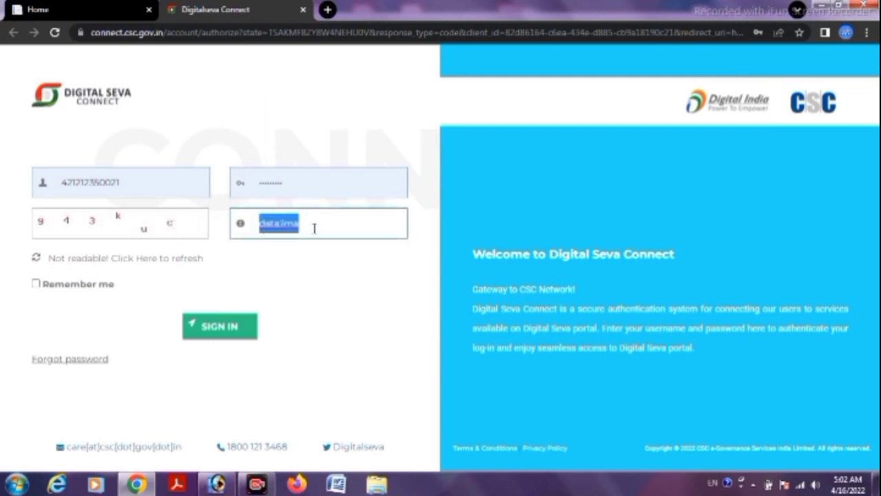
pyautogui.press('BackSpace')
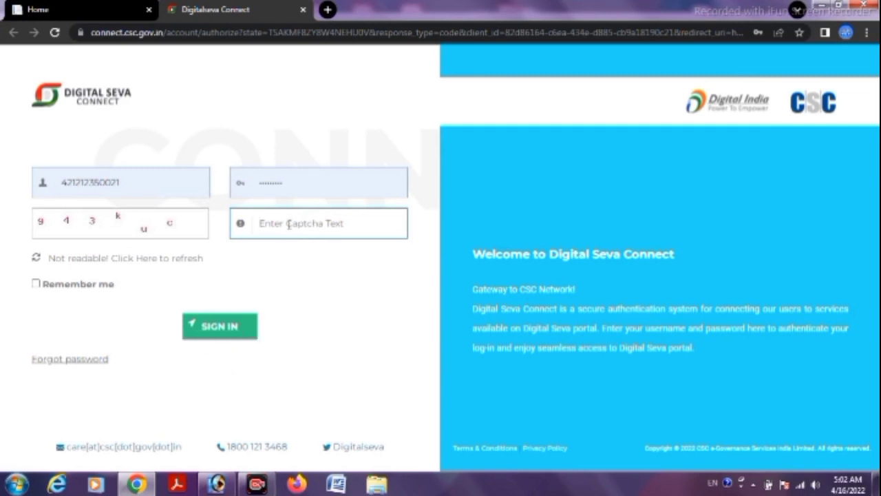
pyautogui.write('94')
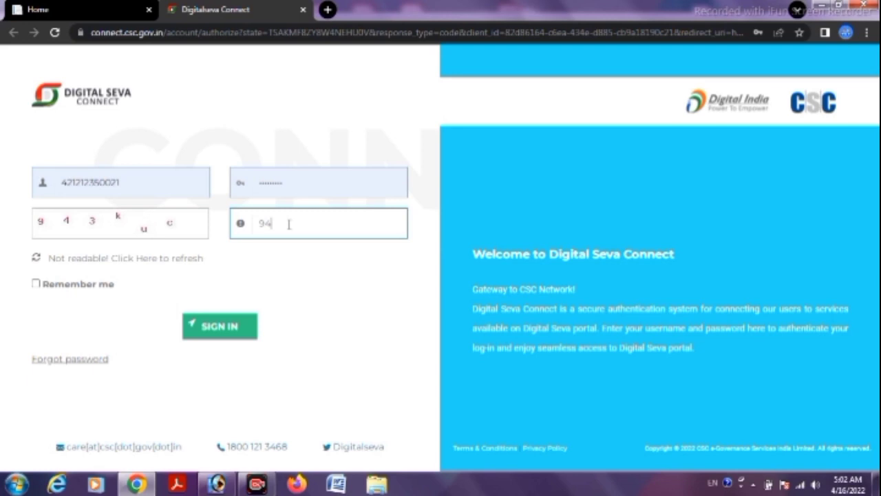
pyautogui.write('3kuc')
# Step: Sign in to CSC and open Biometric Aadhar Authentication from the CSC Dashboard
pyautogui.click(220, 329)
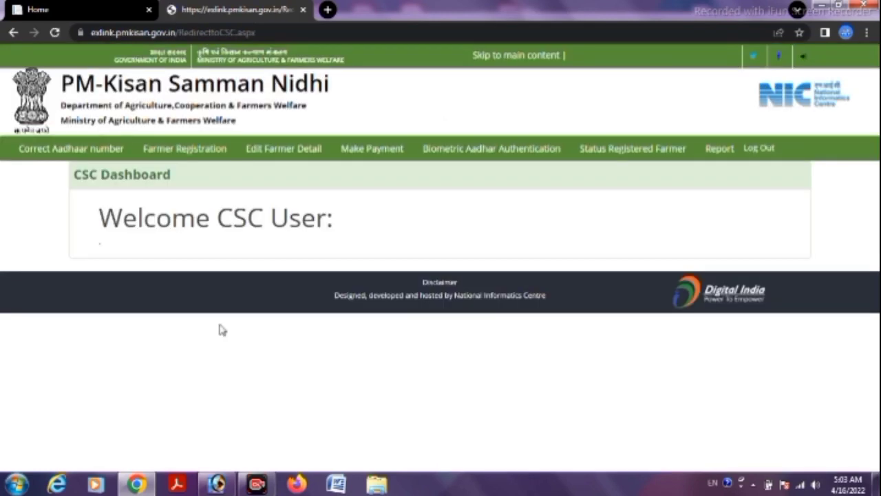
pyautogui.moveTo(316, 228); pyautogui.dragTo(105, 221)
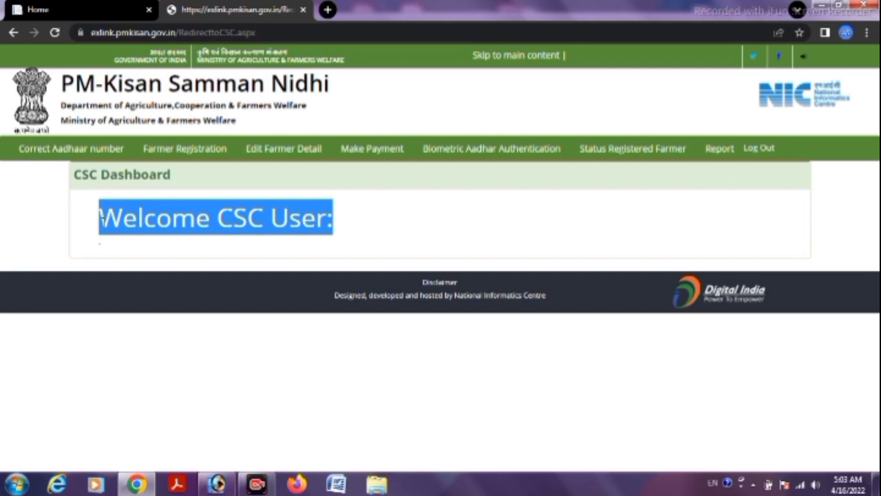
pyautogui.click(416, 215)
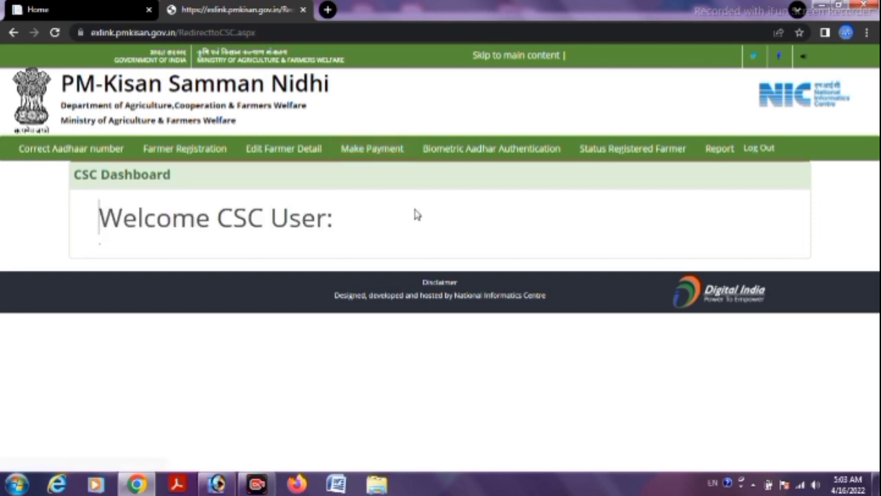
pyautogui.click(493, 157)
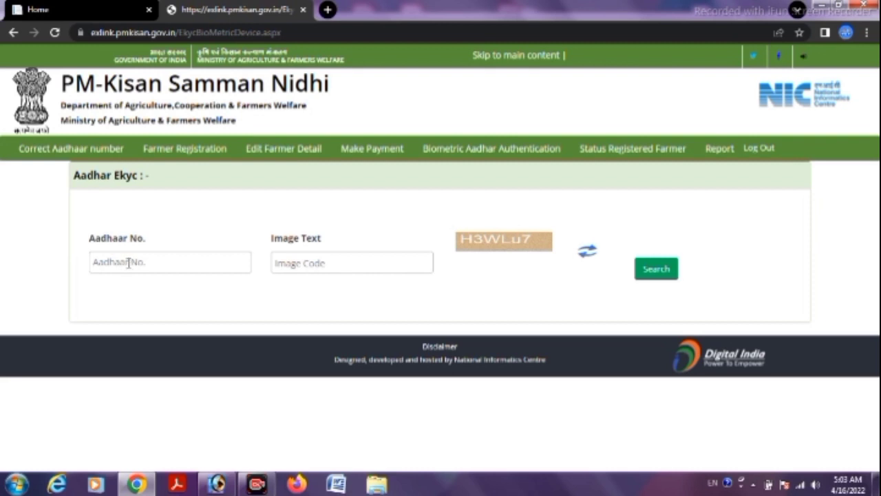
# Step: Search for the farmer using the Aadhaar number and image code H3WLu7
pyautogui.click(128, 262)
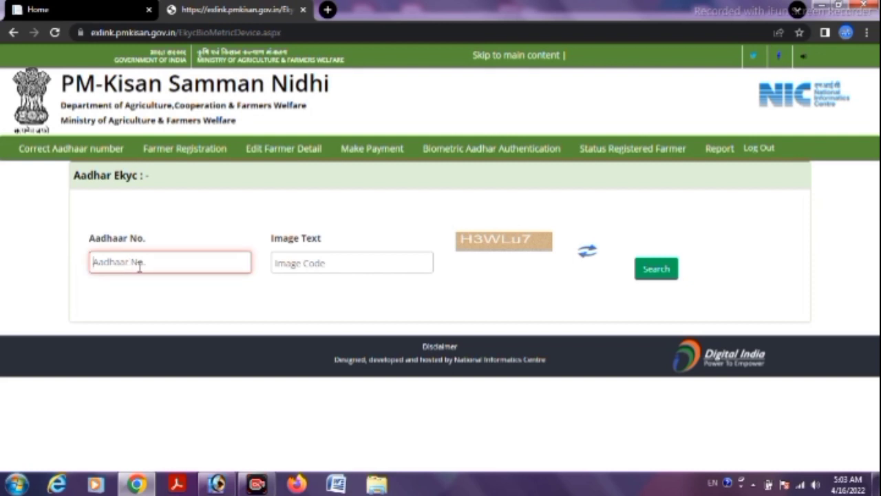
pyautogui.click(345, 268)
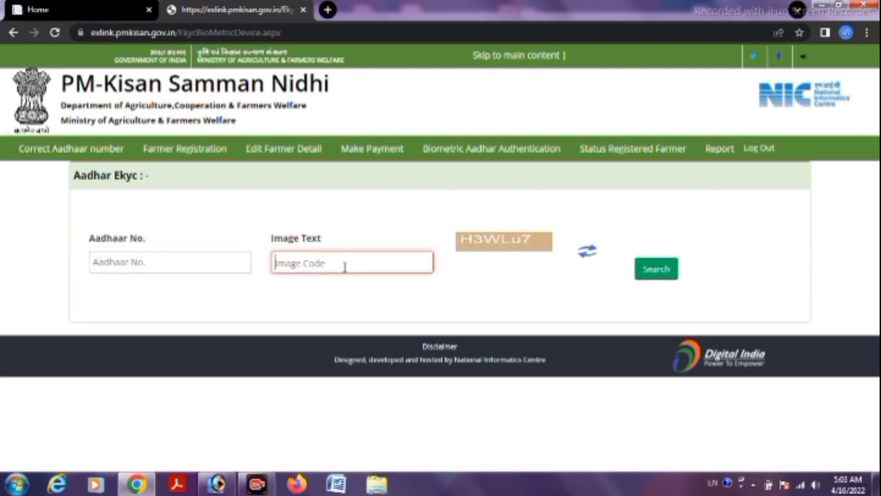
pyautogui.write('H3WLu7')
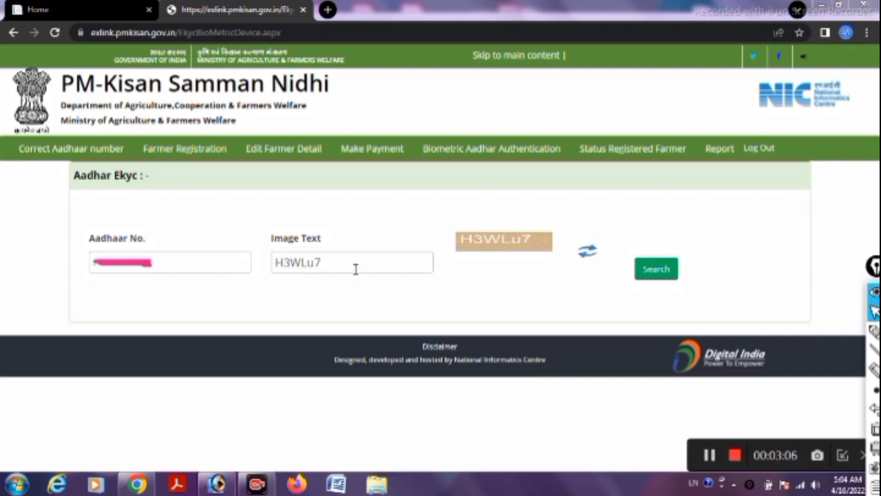
pyautogui.click(652, 274)
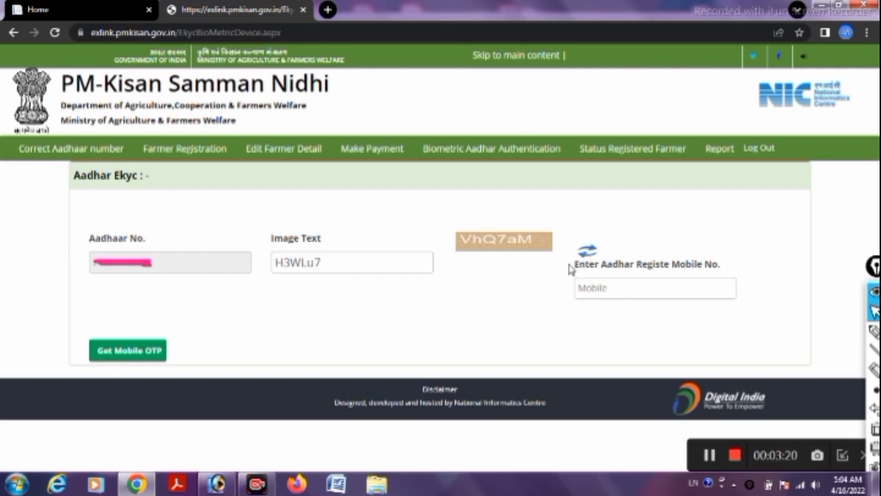
# Step: Enter the farmer's Aadhaar-registered mobile number and request a mobile OTP
pyautogui.moveTo(571, 267); pyautogui.dragTo(727, 265)
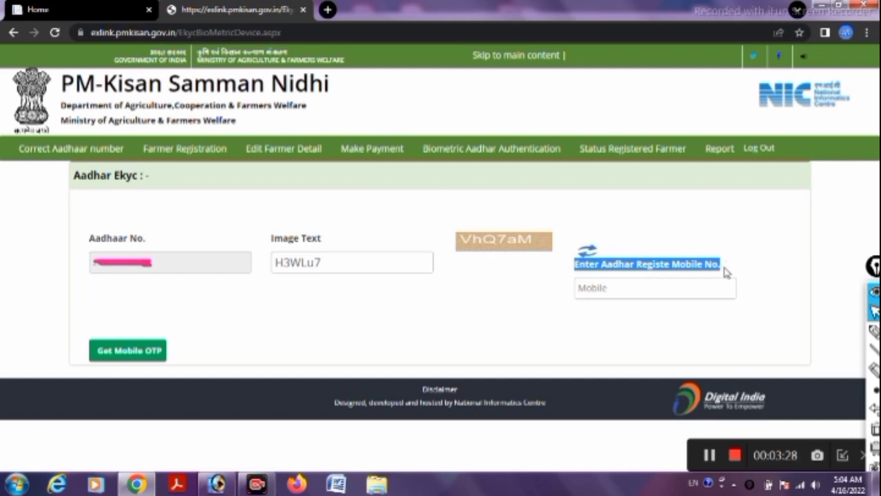
pyautogui.click(609, 289)
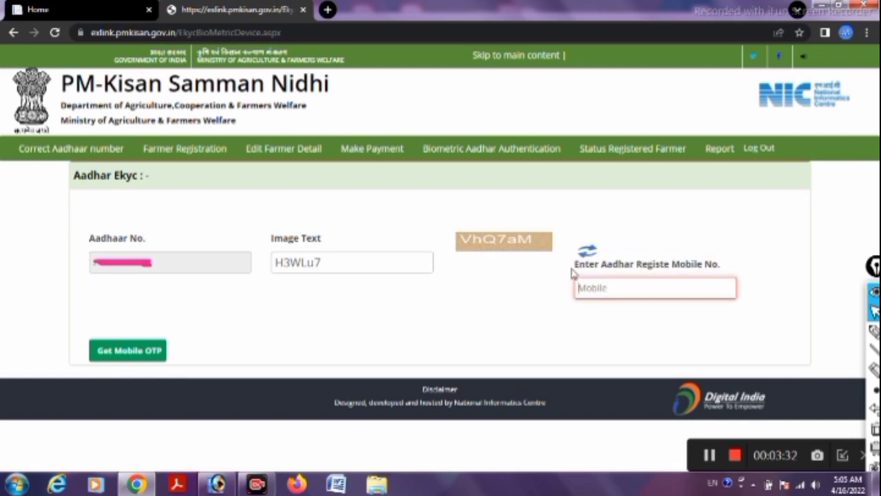
pyautogui.moveTo(564, 268); pyautogui.dragTo(723, 267)
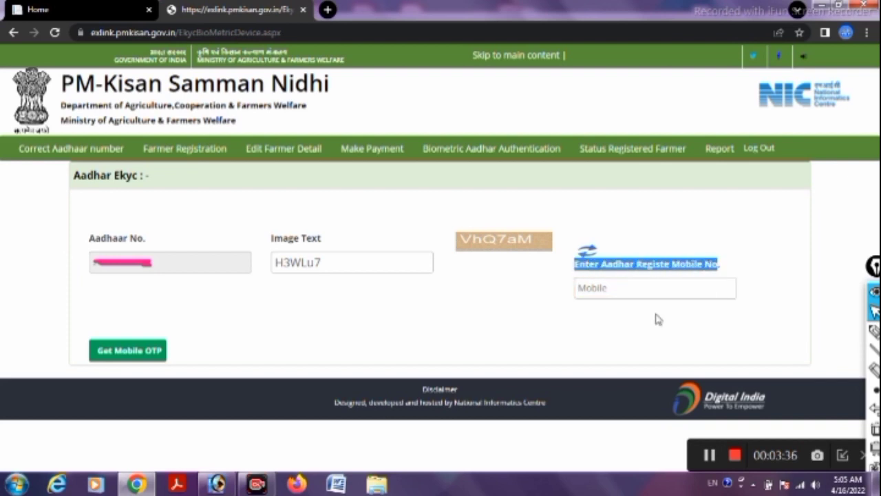
pyautogui.click(600, 288)
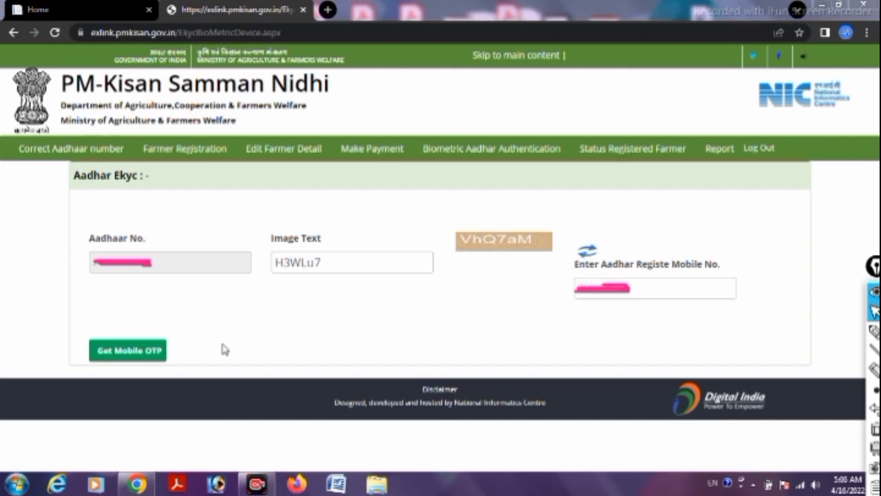
pyautogui.click(134, 357)
pyautogui.click(133, 357)
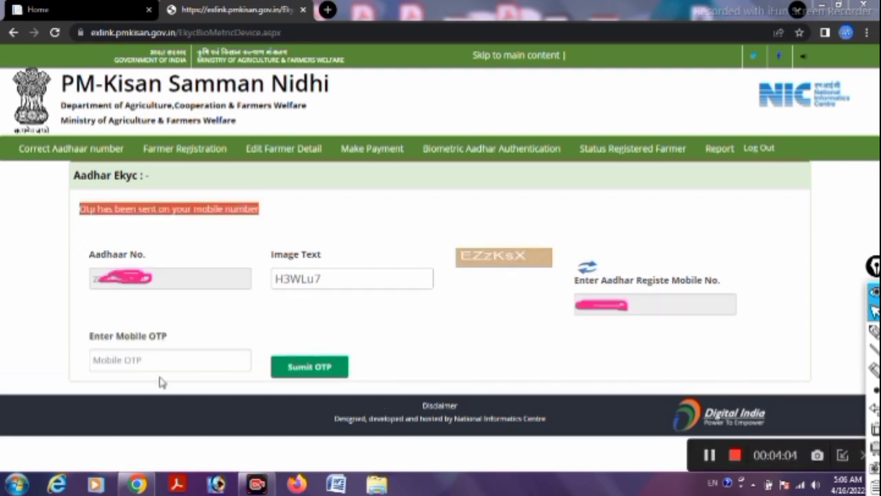
pyautogui.click(123, 362)
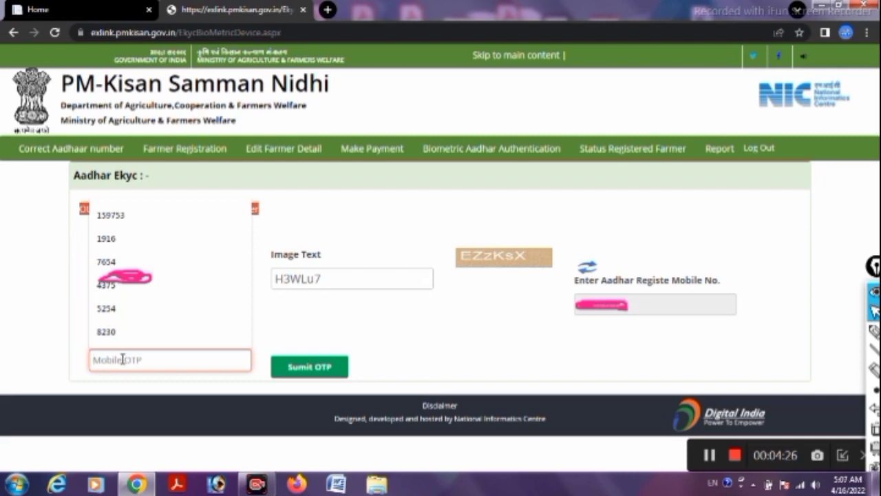
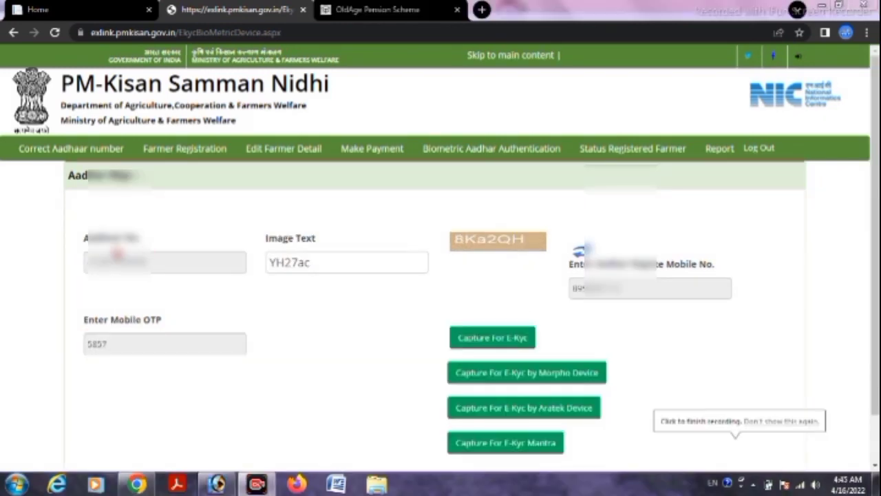
# Step: Capture the farmer's fingerprint with the Mantra scanner for eKYC
pyautogui.doubleClick(143, 263)
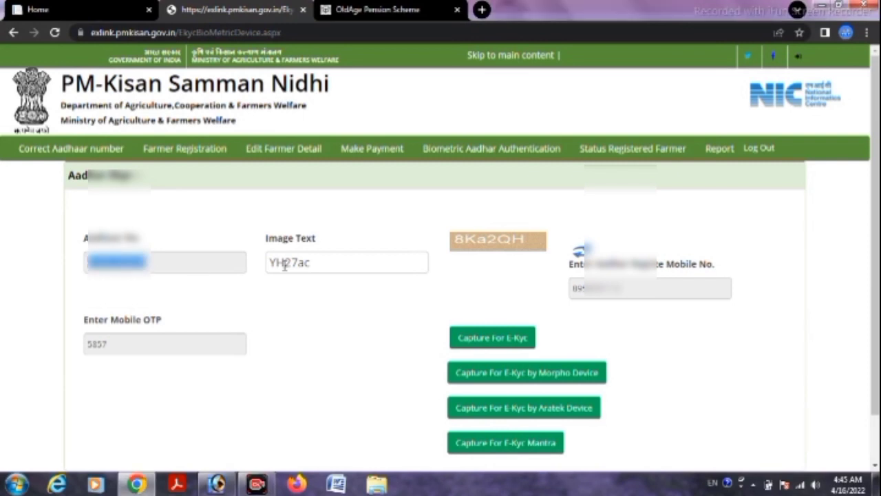
pyautogui.doubleClick(638, 289)
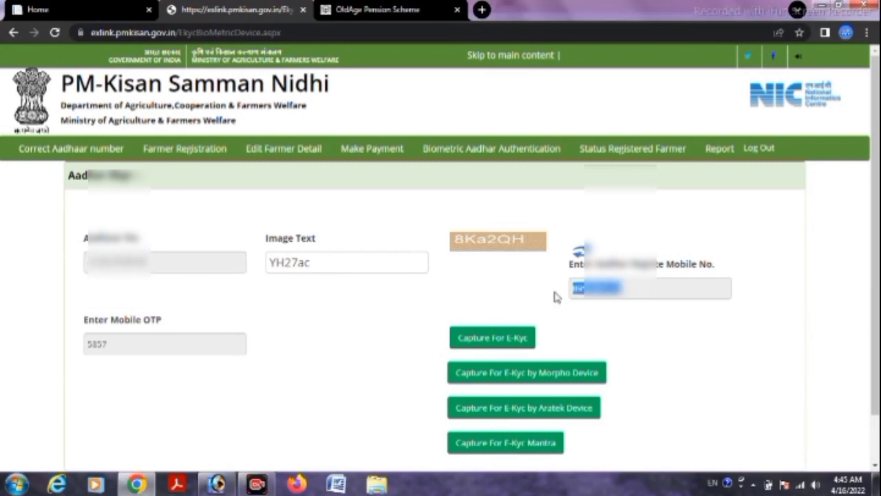
pyautogui.click(101, 348)
pyautogui.doubleClick(100, 348)
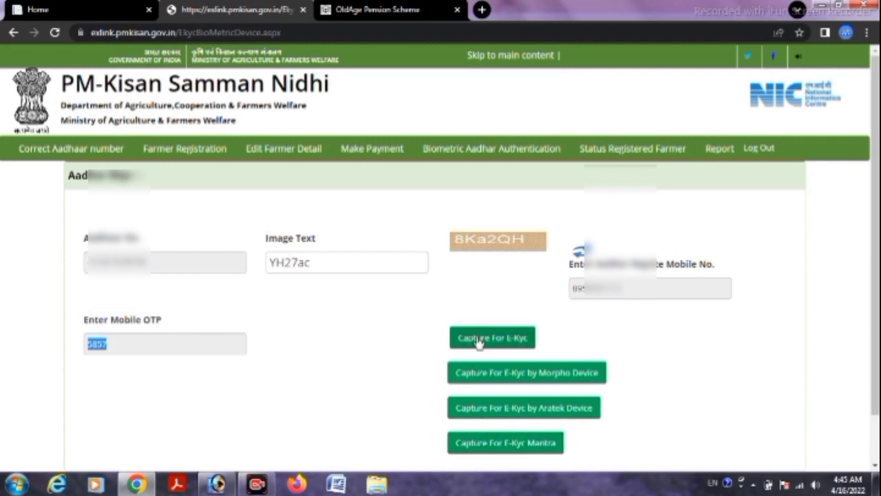
pyautogui.click(522, 451)
pyautogui.click(522, 451)
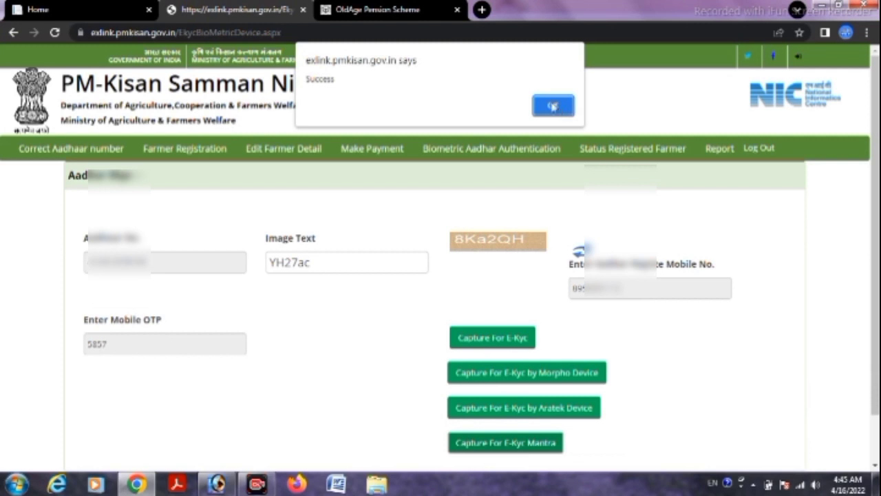
# Step: Dismiss the Success alert, submit the eKYC, and acknowledge the 'EKYC done' payment prompt
pyautogui.click(552, 106)
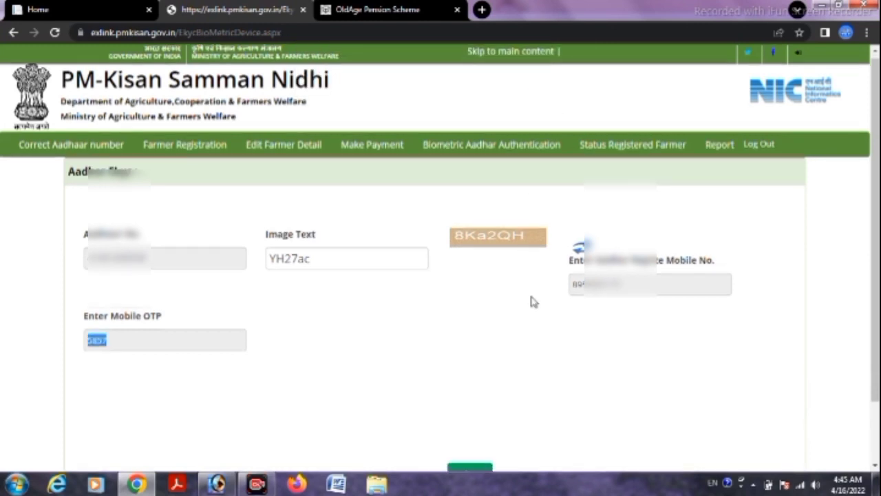
pyautogui.scroll(-1, 530, 301)
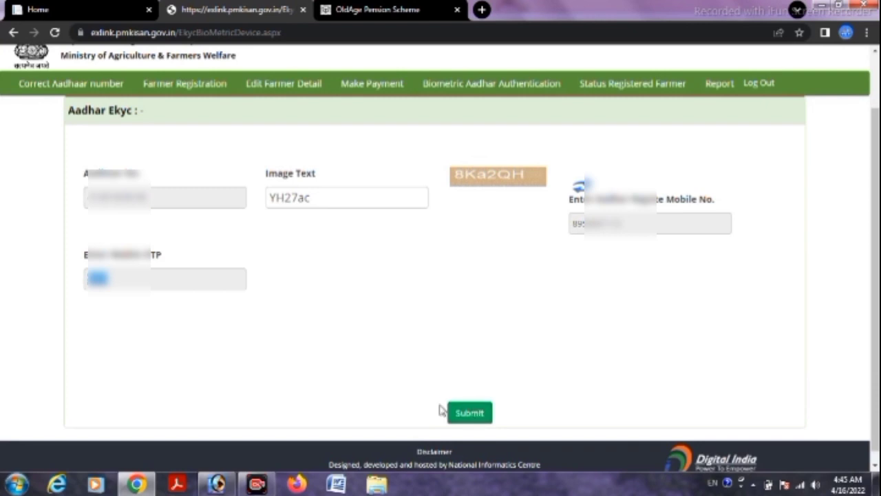
pyautogui.click(471, 412)
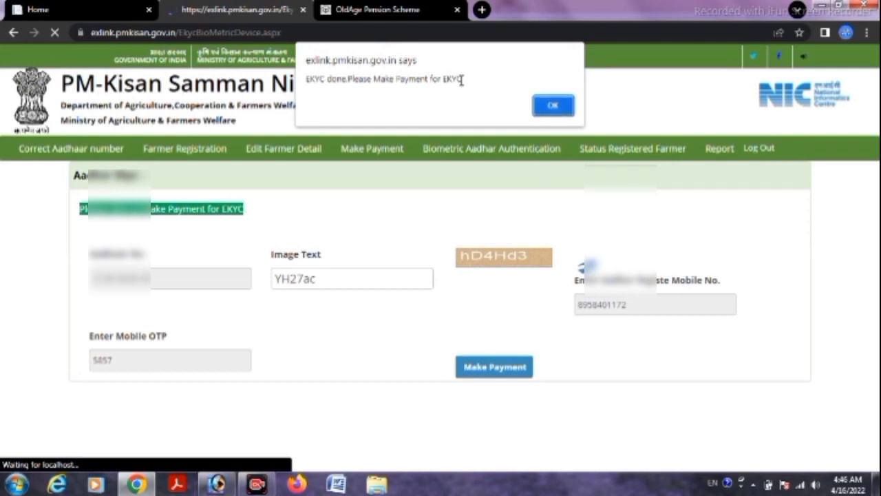
pyautogui.moveTo(465, 80); pyautogui.dragTo(301, 91)
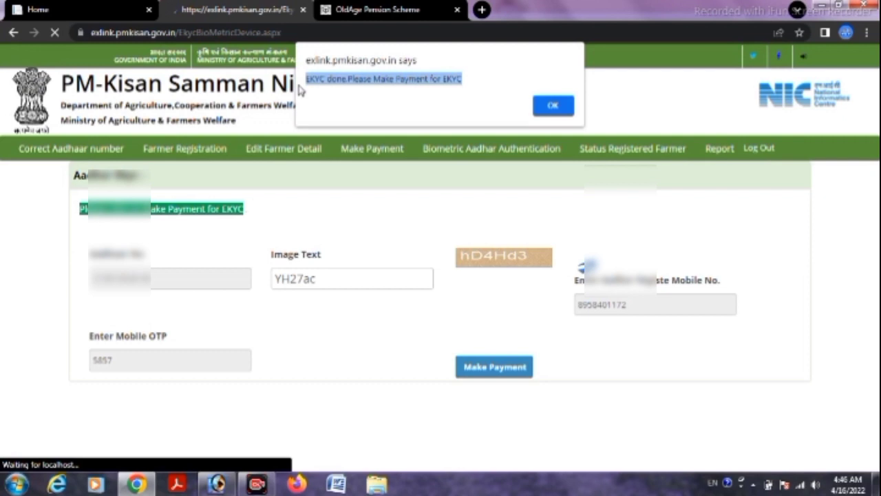
pyautogui.click(554, 105)
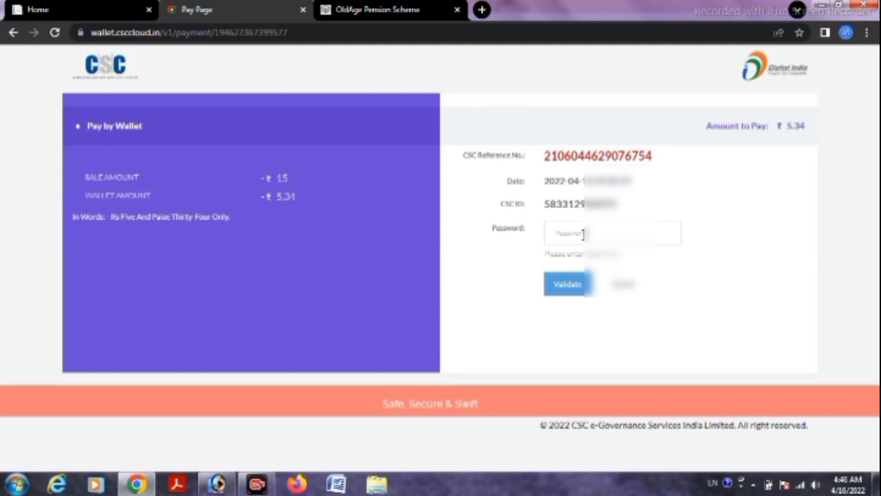
# Step: Enter and validate the CSC wallet password for the ₹5.34 payment
pyautogui.click(582, 233)
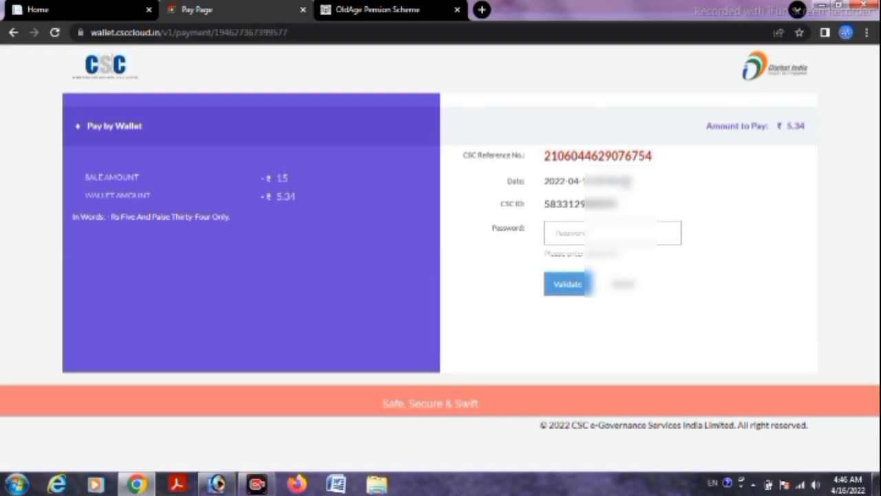
pyautogui.moveTo(640, 204); pyautogui.dragTo(543, 204)
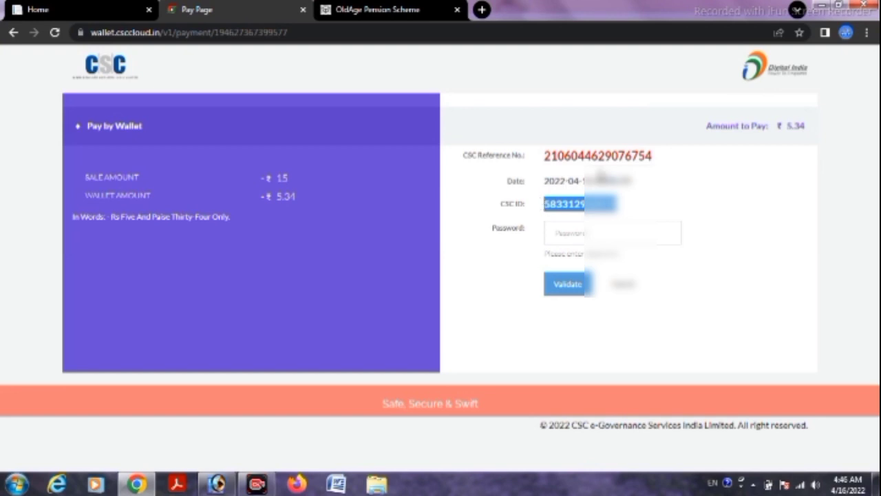
pyautogui.moveTo(662, 158); pyautogui.dragTo(543, 165)
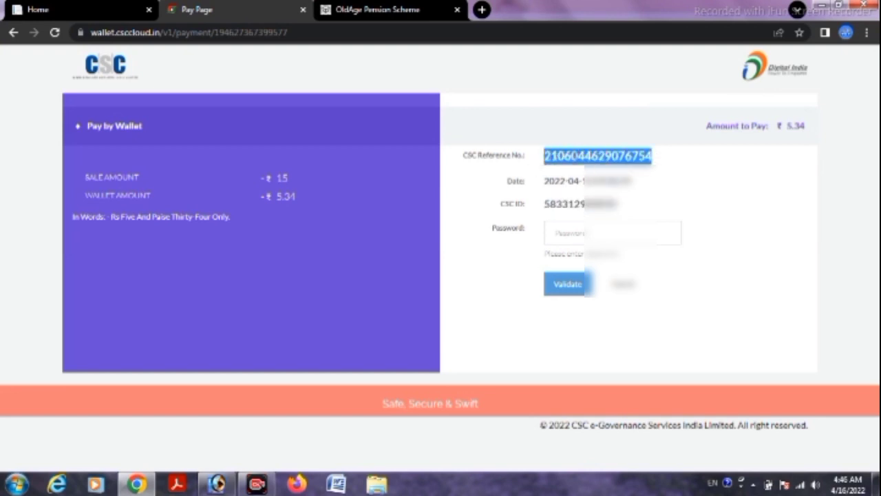
pyautogui.tripleClick(763, 132)
pyautogui.moveTo(763, 137); pyautogui.dragTo(799, 124)
pyautogui.click(809, 131)
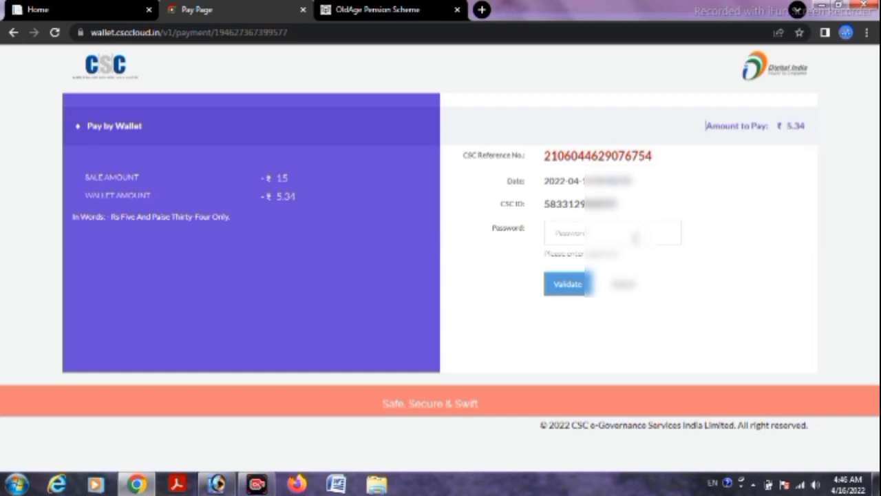
pyautogui.click(571, 233)
pyautogui.write('•')
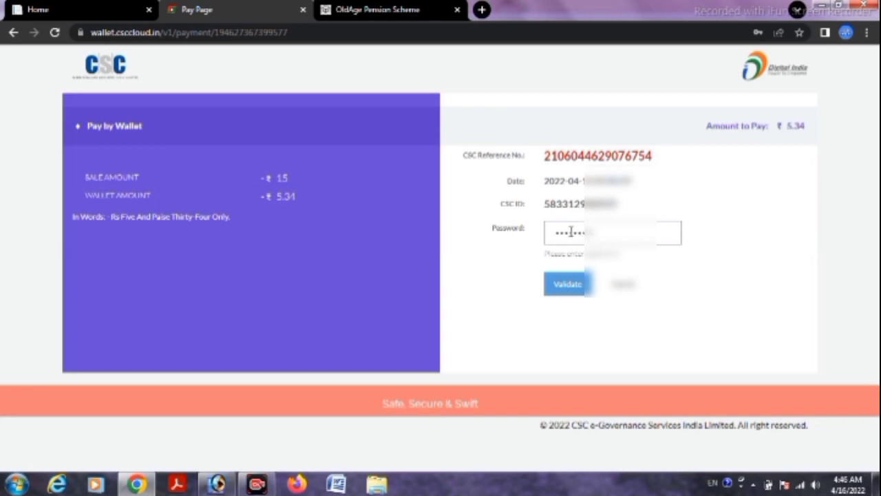
pyautogui.click(569, 284)
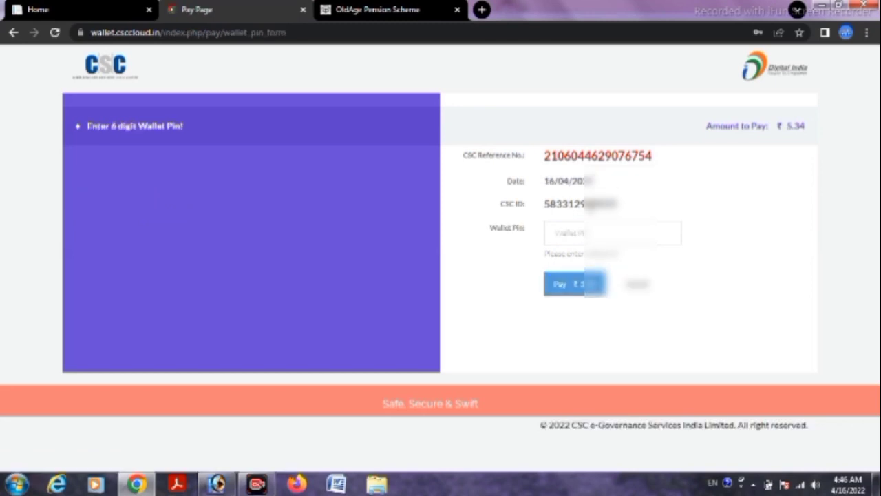
# Step: Enter the 6-digit wallet PIN and pay ₹5.34 from the CSC wallet
pyautogui.moveTo(527, 236); pyautogui.dragTo(482, 236)
pyautogui.click(488, 258)
pyautogui.click(586, 235)
pyautogui.write('••')
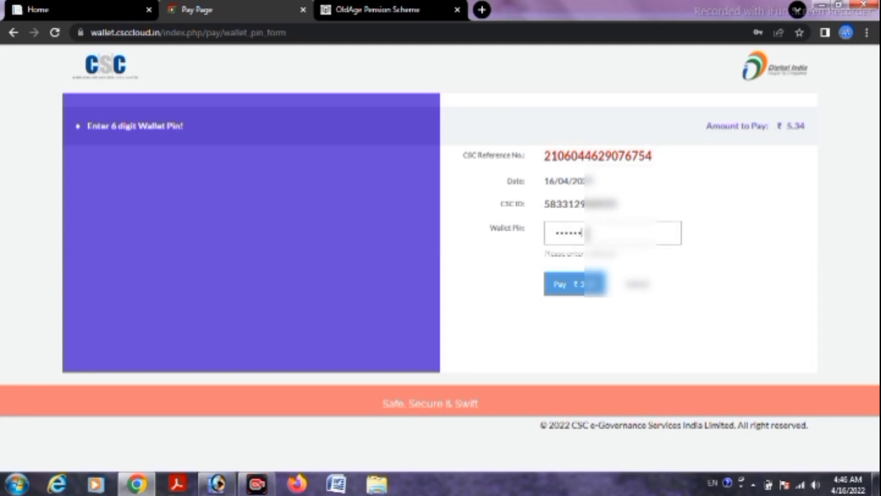
pyautogui.click(596, 293)
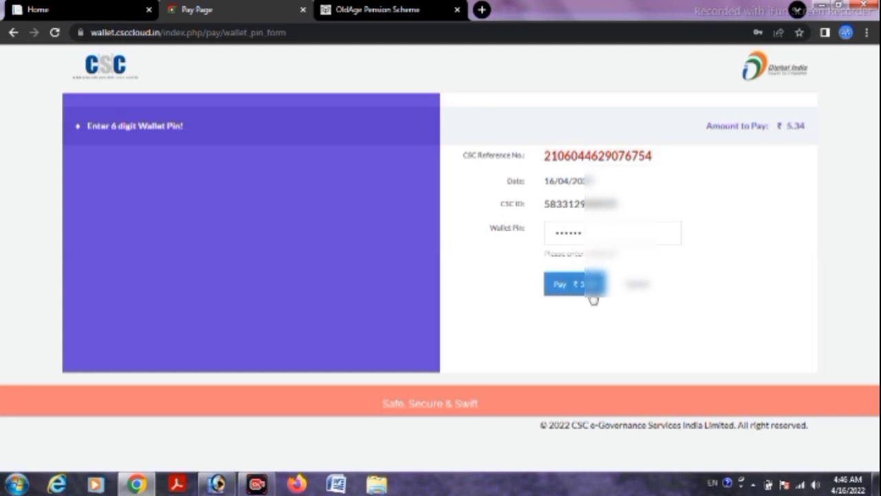
pyautogui.click(577, 289)
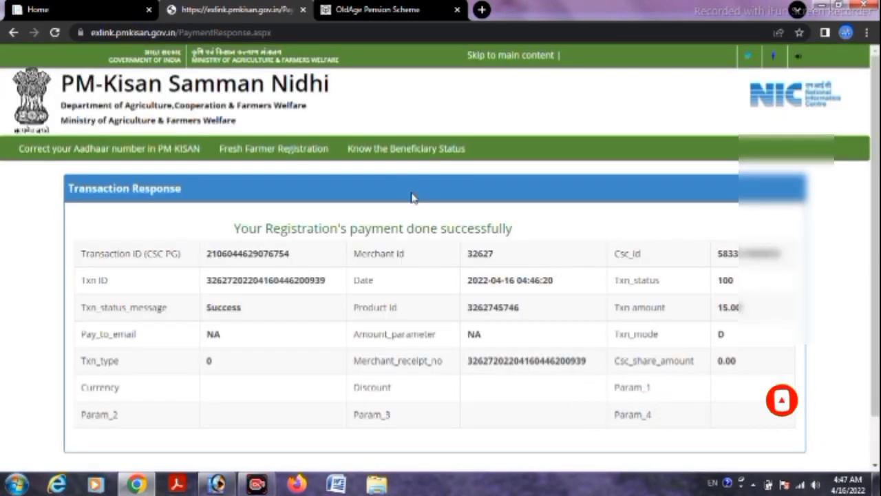
# Step: Review the payment success message, transaction ID, date and status 100
pyautogui.moveTo(525, 232); pyautogui.dragTo(210, 229)
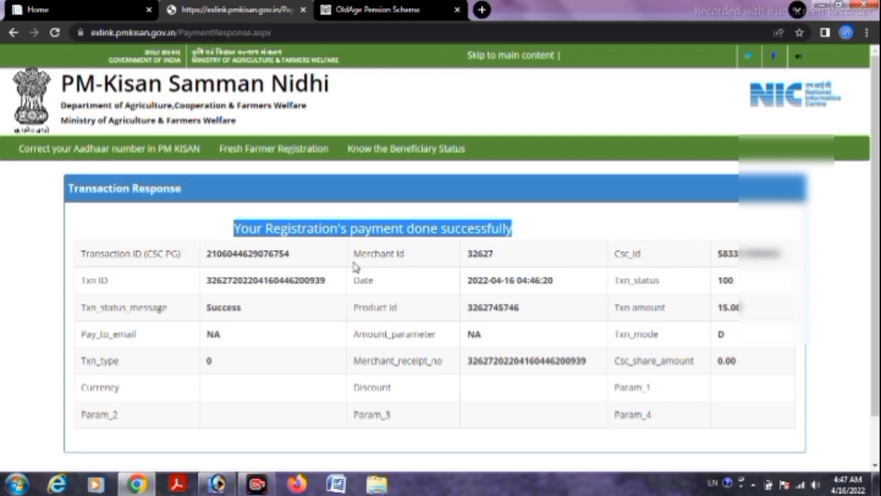
pyautogui.moveTo(288, 253); pyautogui.dragTo(207, 257)
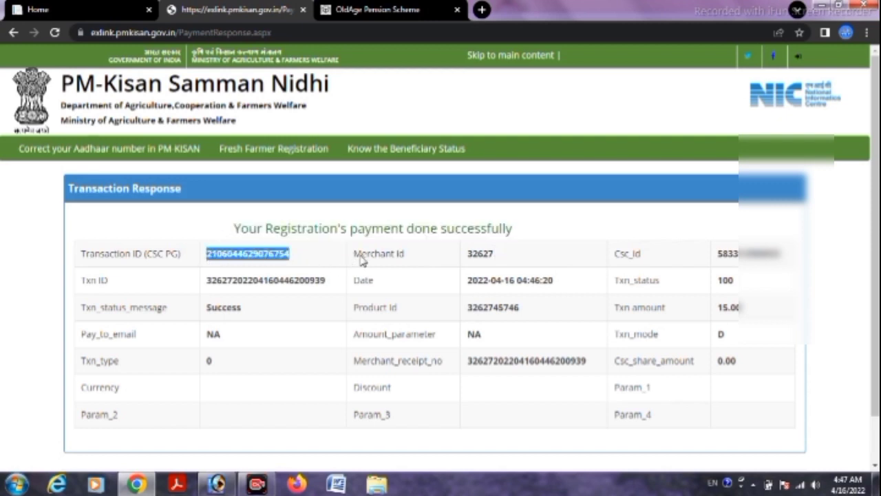
pyautogui.moveTo(785, 261); pyautogui.dragTo(714, 262)
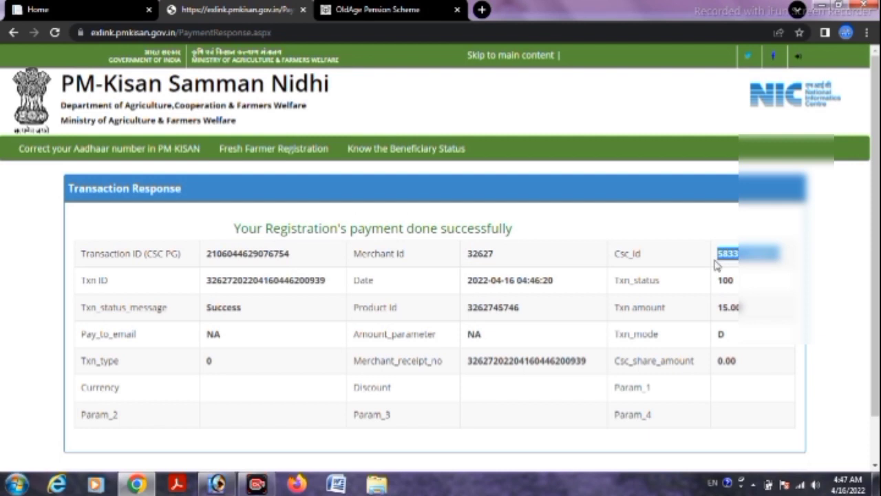
pyautogui.scroll(-1, 876, 255)
pyautogui.moveTo(338, 246); pyautogui.dragTo(198, 247)
pyautogui.moveTo(578, 246); pyautogui.dragTo(460, 250)
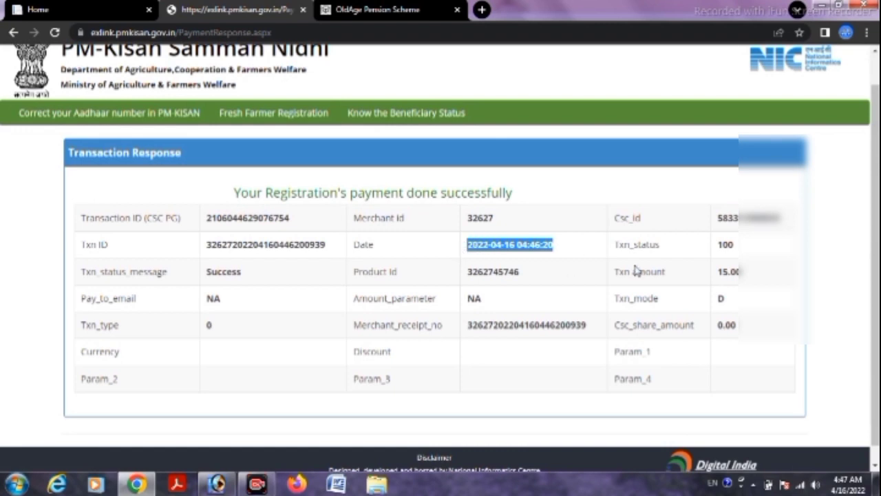
pyautogui.moveTo(749, 246); pyautogui.dragTo(711, 250)
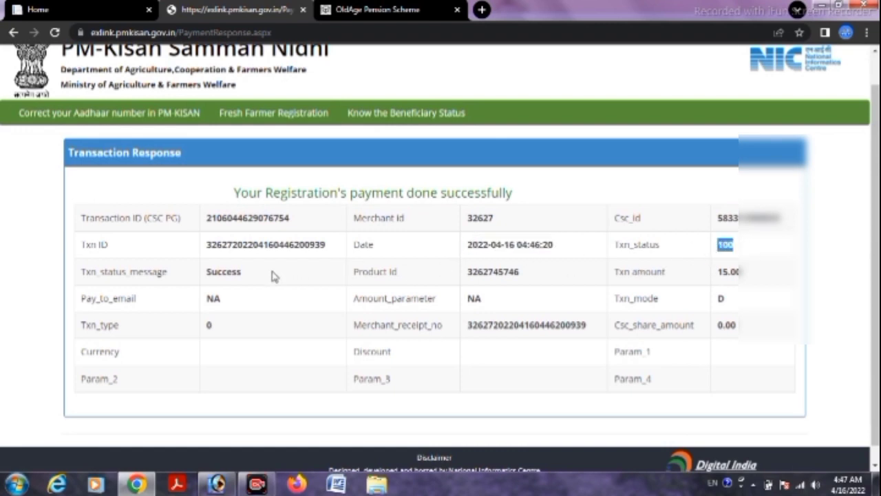
# Step: Check the Success status, 15.00 amount and receipt number, then open printing with Ctrl+P
pyautogui.moveTo(241, 272); pyautogui.dragTo(207, 281)
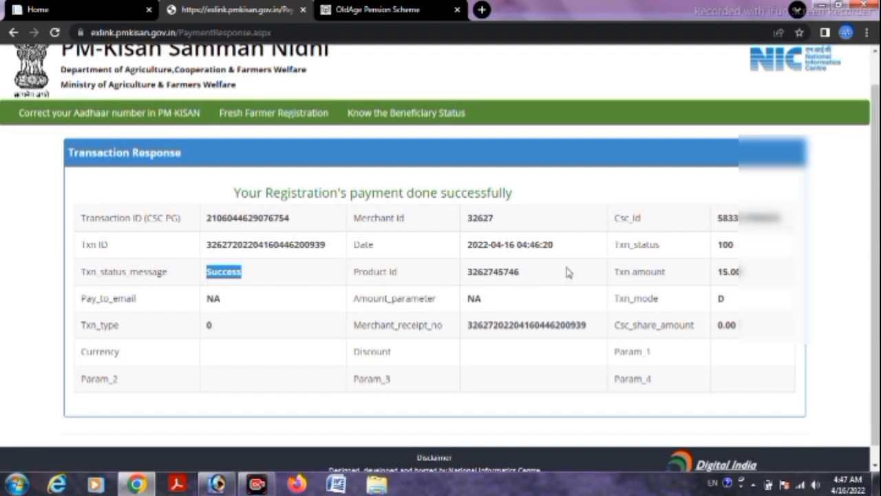
pyautogui.moveTo(568, 251); pyautogui.dragTo(473, 250)
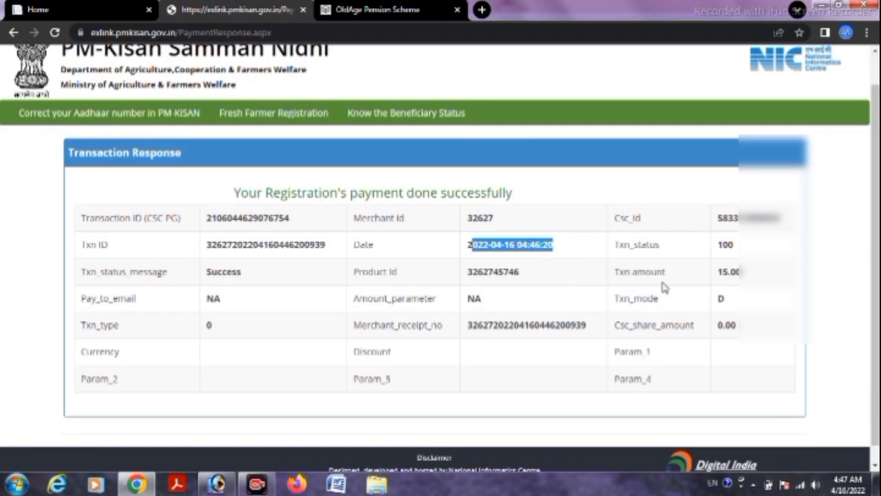
pyautogui.moveTo(747, 272); pyautogui.dragTo(716, 272)
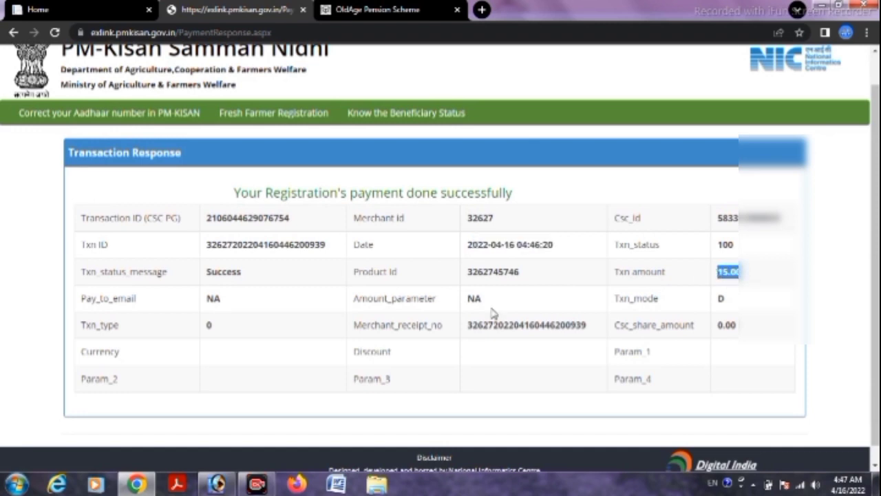
pyautogui.moveTo(587, 325); pyautogui.dragTo(464, 332)
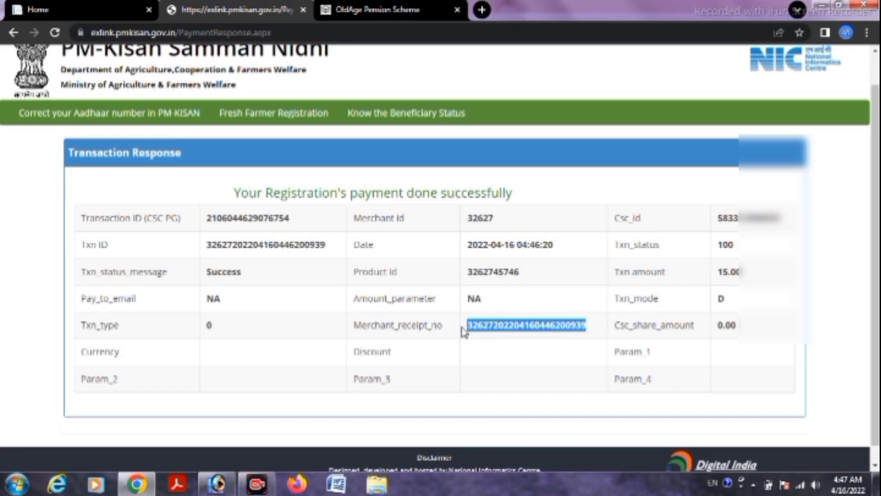
pyautogui.scroll(2, 606, 268)
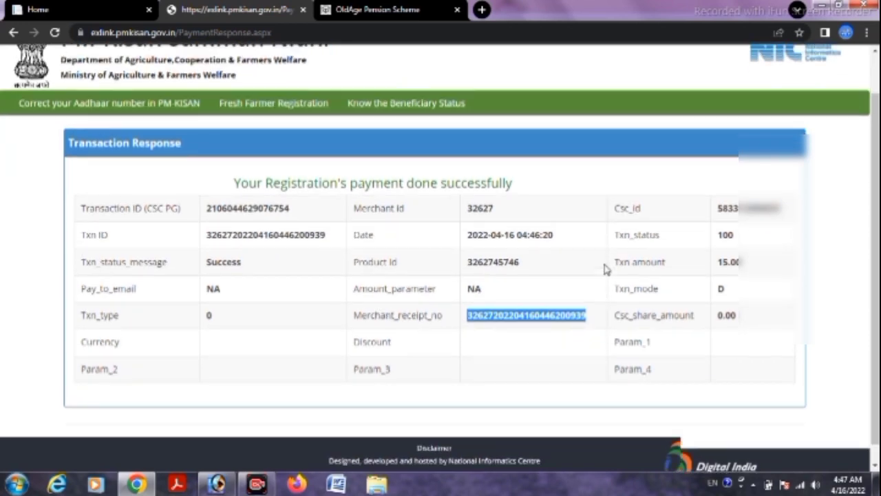
pyautogui.click(649, 223)
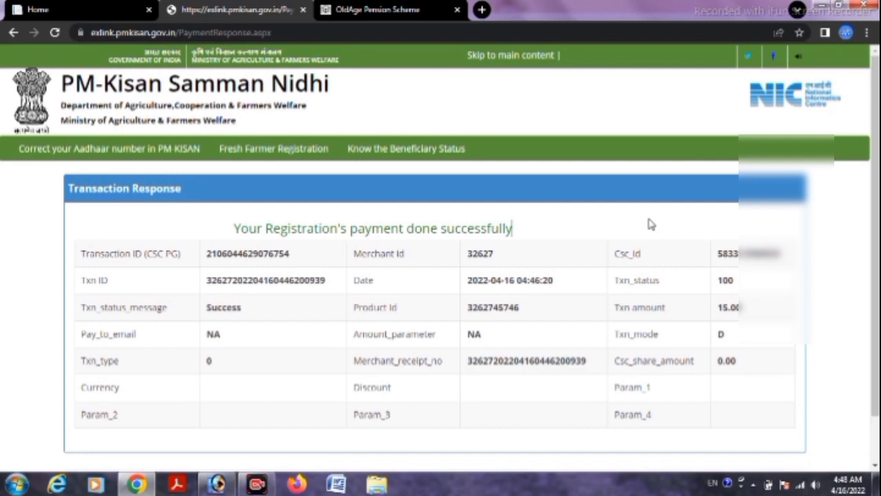
pyautogui.hotkey('ctrl', 'p')
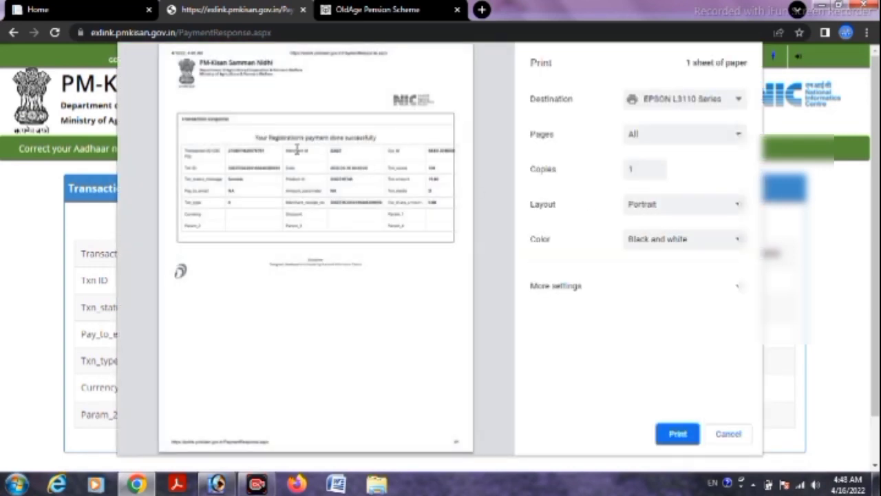
# Step: Print the successful-payment Transaction Response receipt, then reprint it with Ctrl+P
pyautogui.click(671, 435)
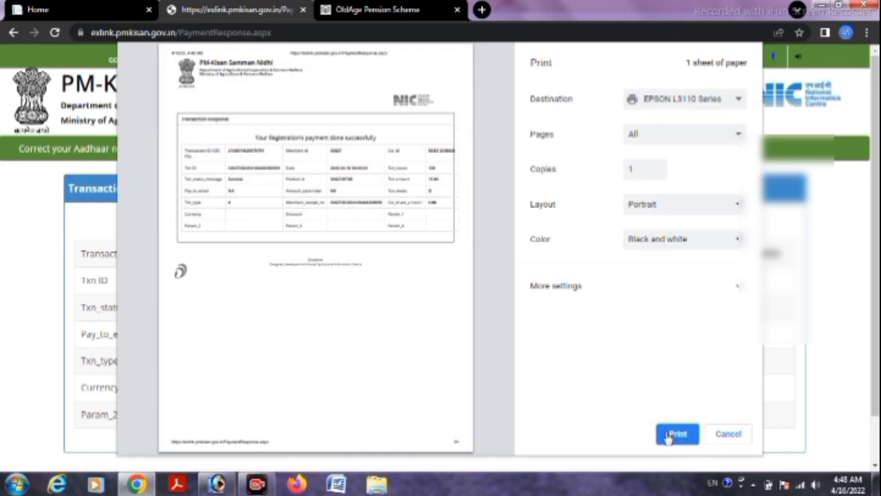
pyautogui.click(735, 435)
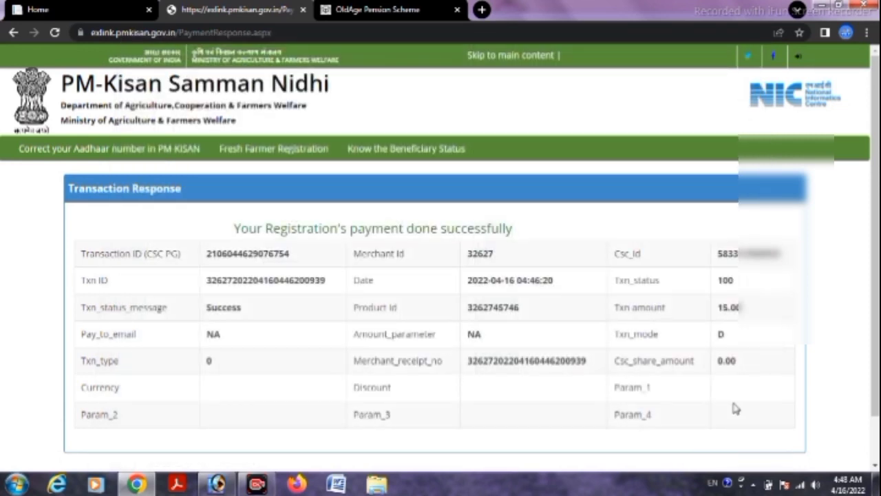
pyautogui.scroll(-1, 697, 381)
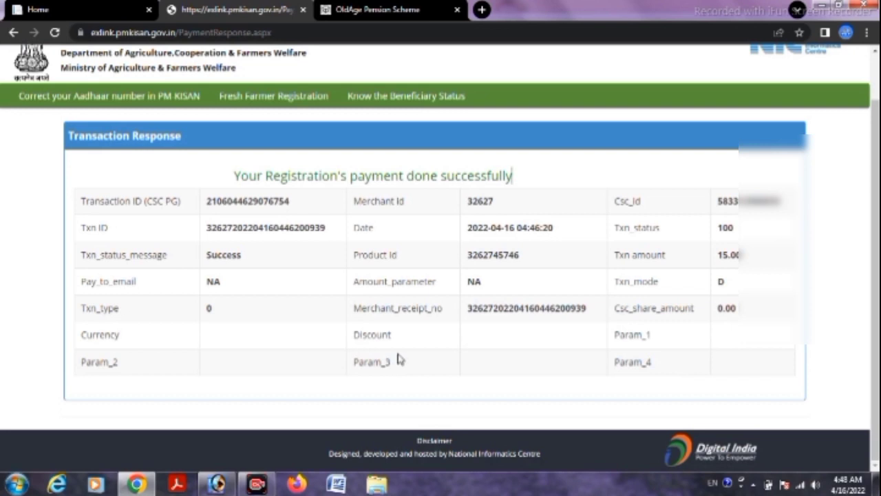
pyautogui.hotkey('ctrl', 'p')
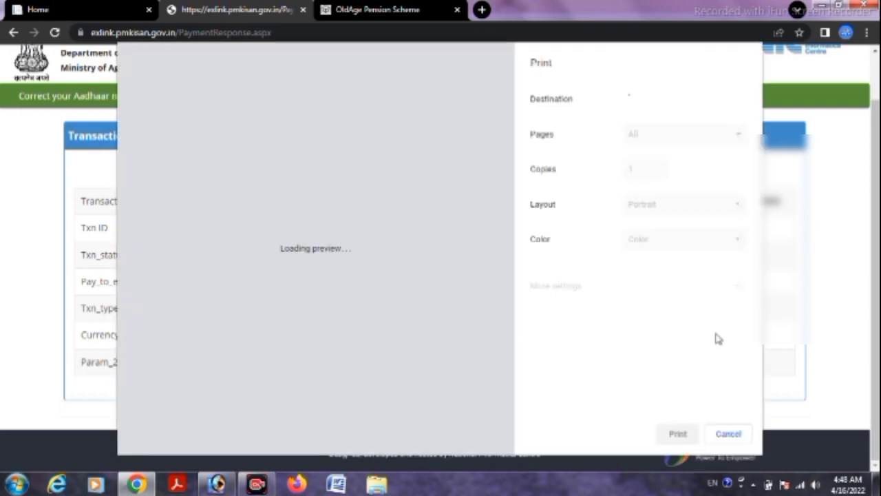
pyautogui.click(678, 434)
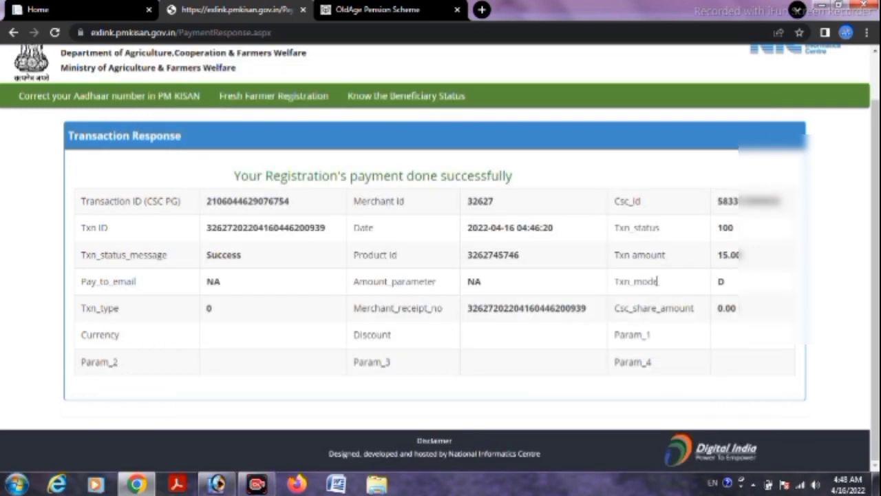